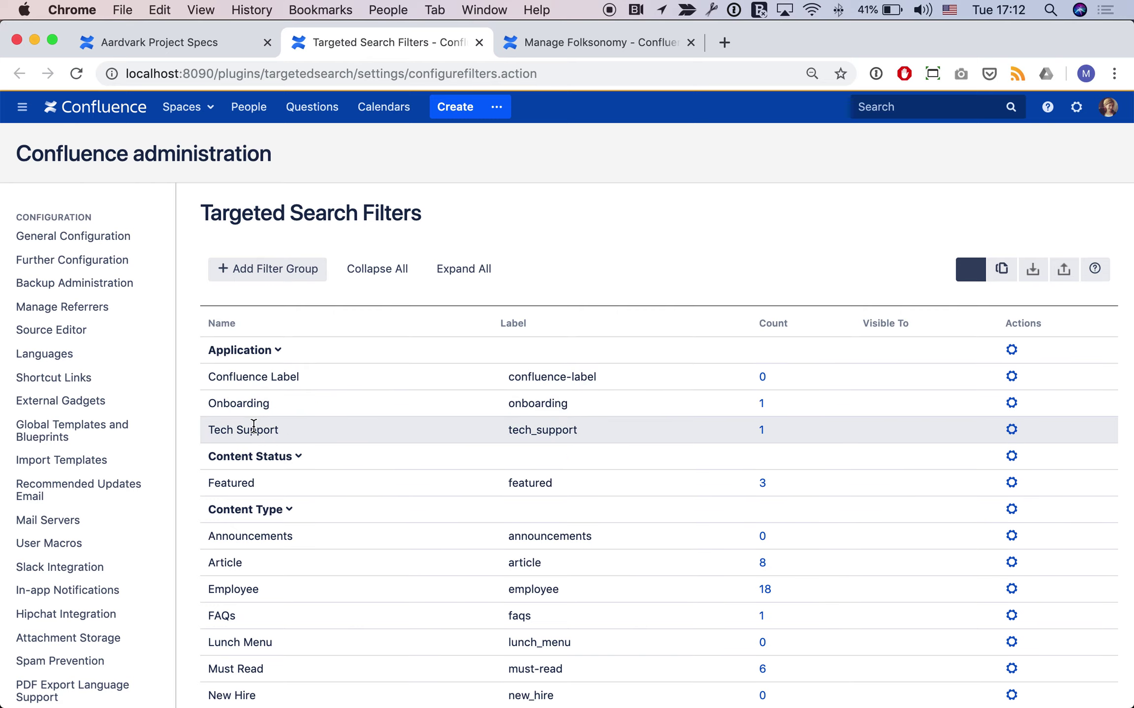
Open the label editor of the Aardvark Project Specs page, and try adding and removing the Tech Support label
left_click(198, 46)
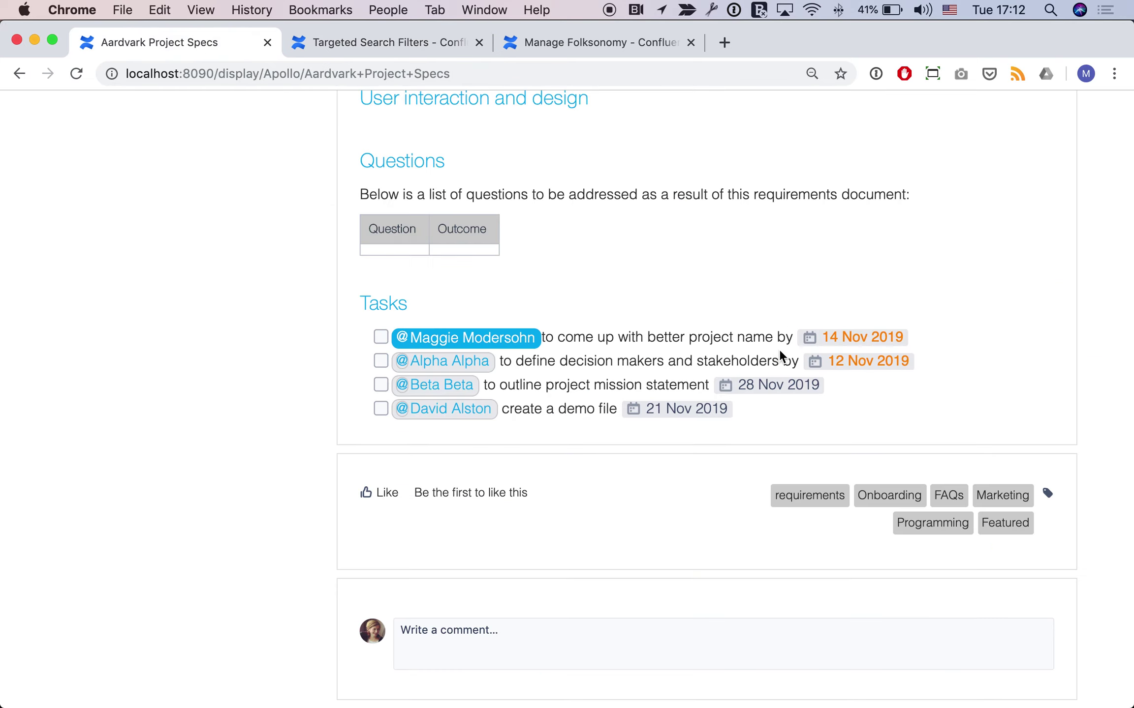
left_click(1048, 495)
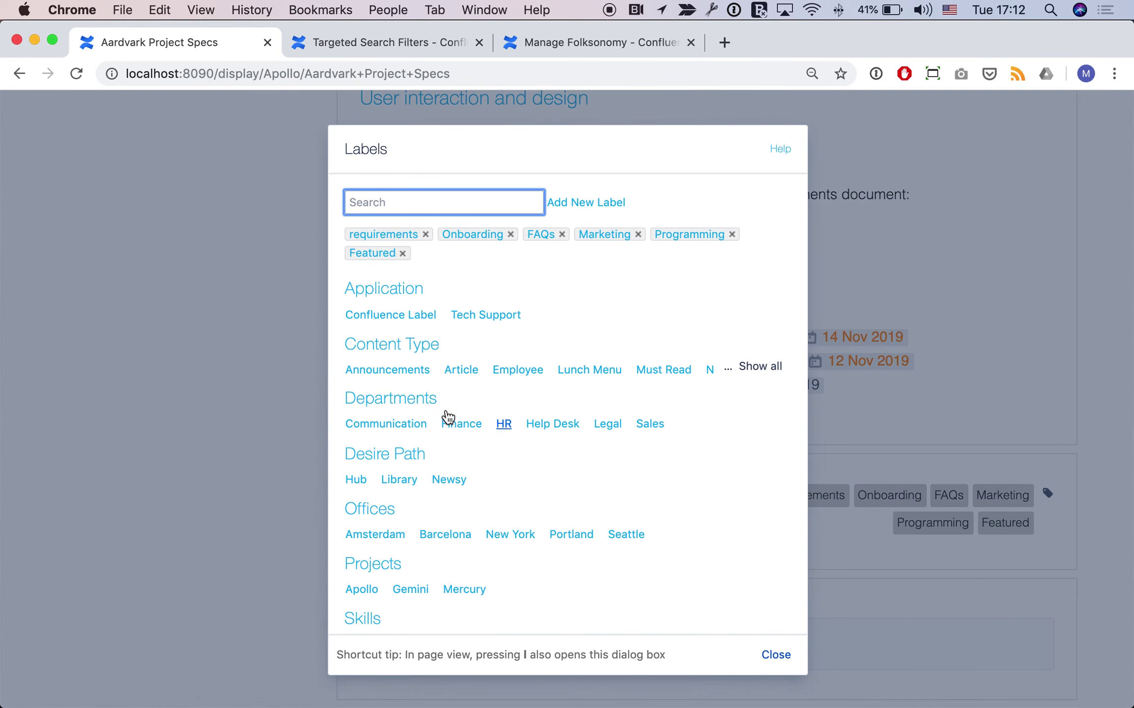
left_click(456, 325)
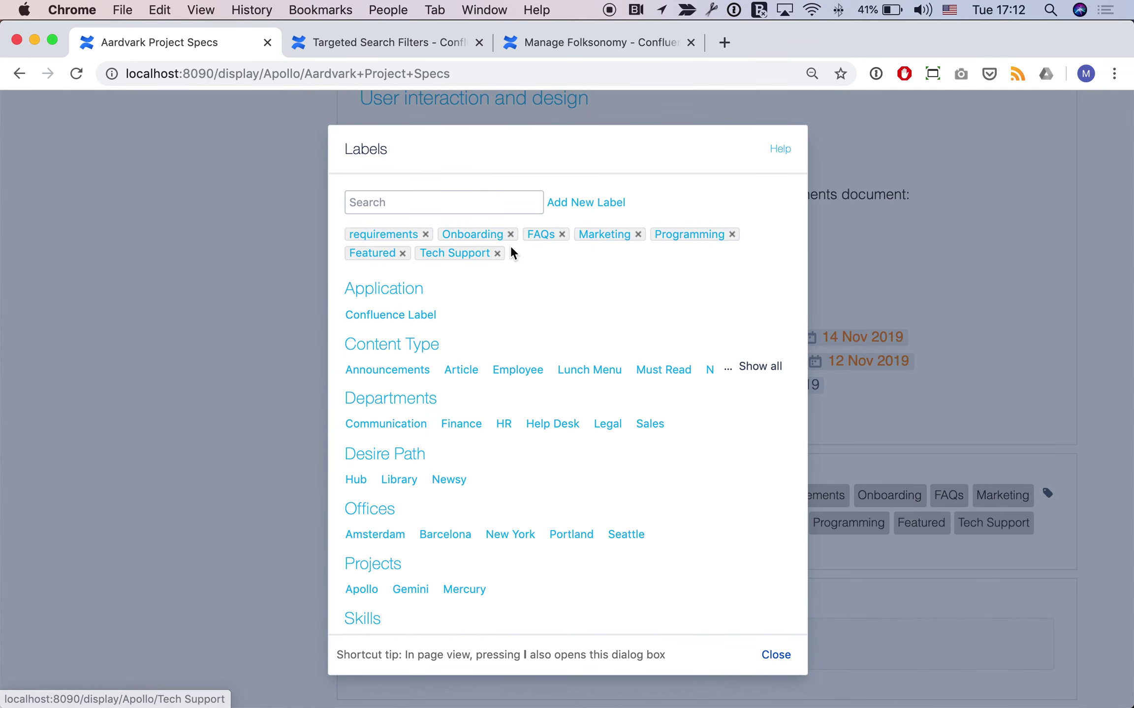
left_click(498, 254)
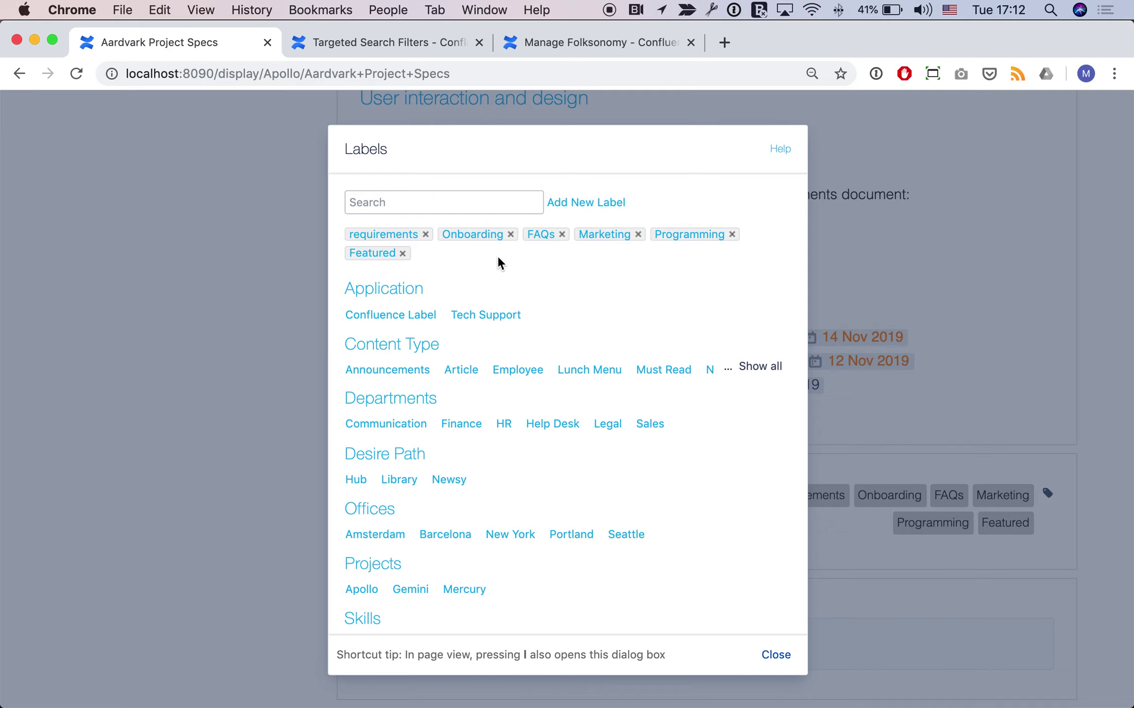
Search the available labels for "bana" and clear the search
left_click(413, 201)
type("bana")
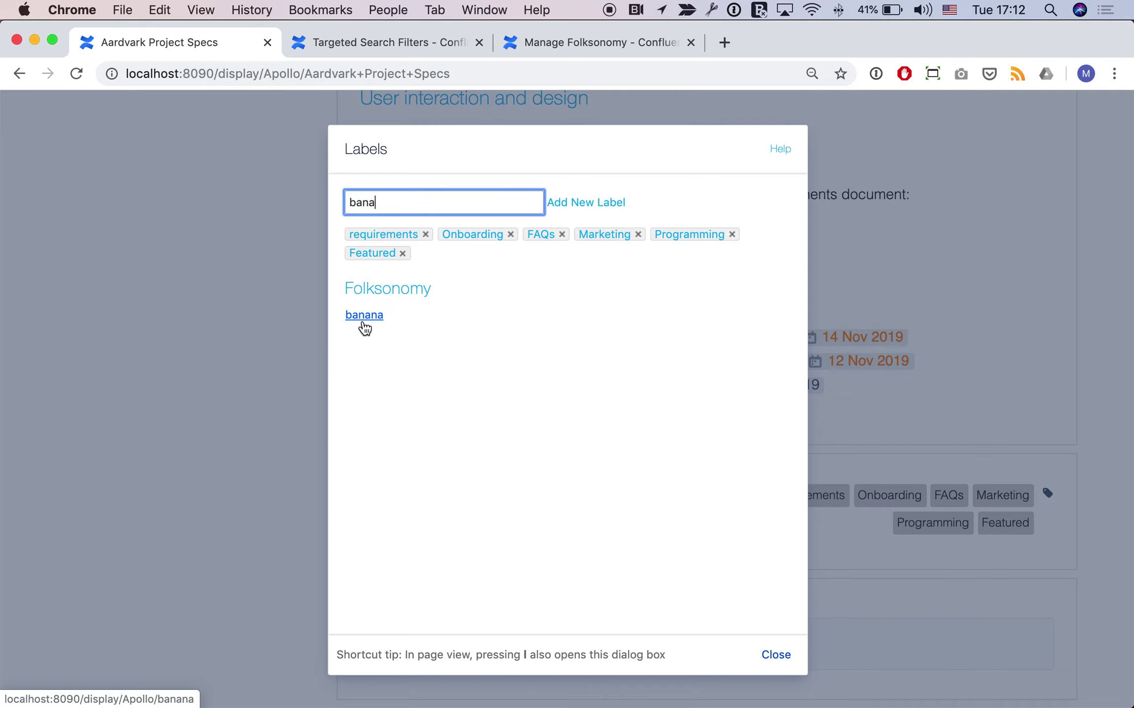
double_click(415, 197)
key("BackSpace")
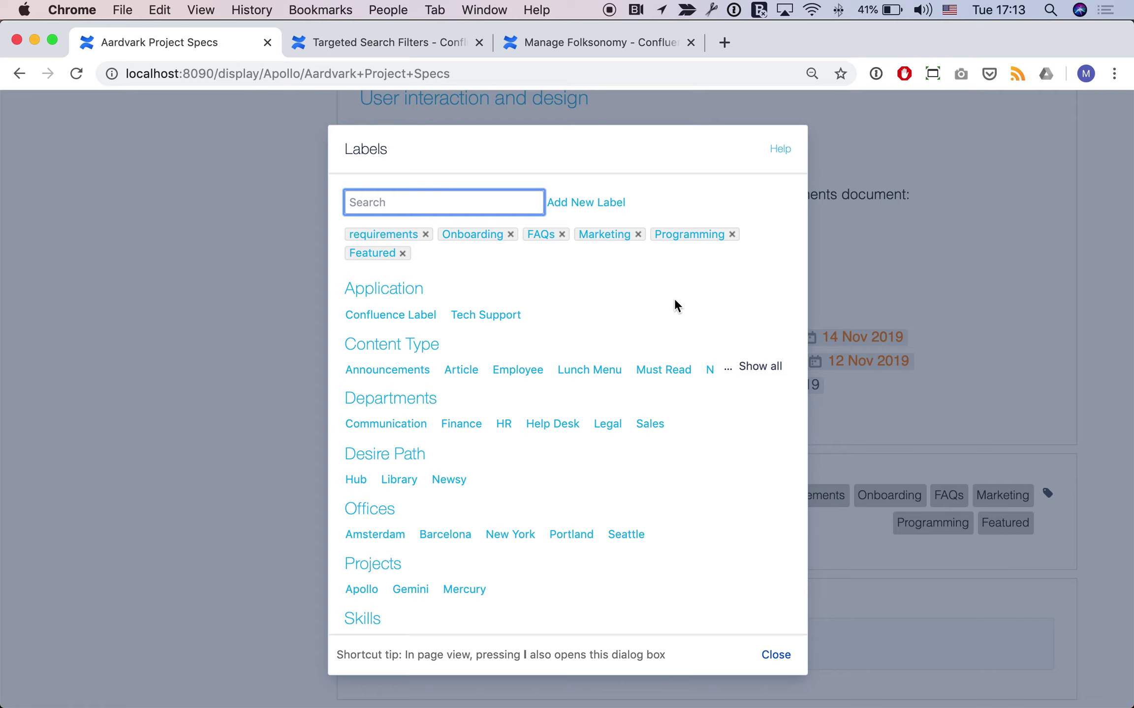
Add the existing Communication label and a new label "denver" to the Aardvark Project Specs page
type("comm")
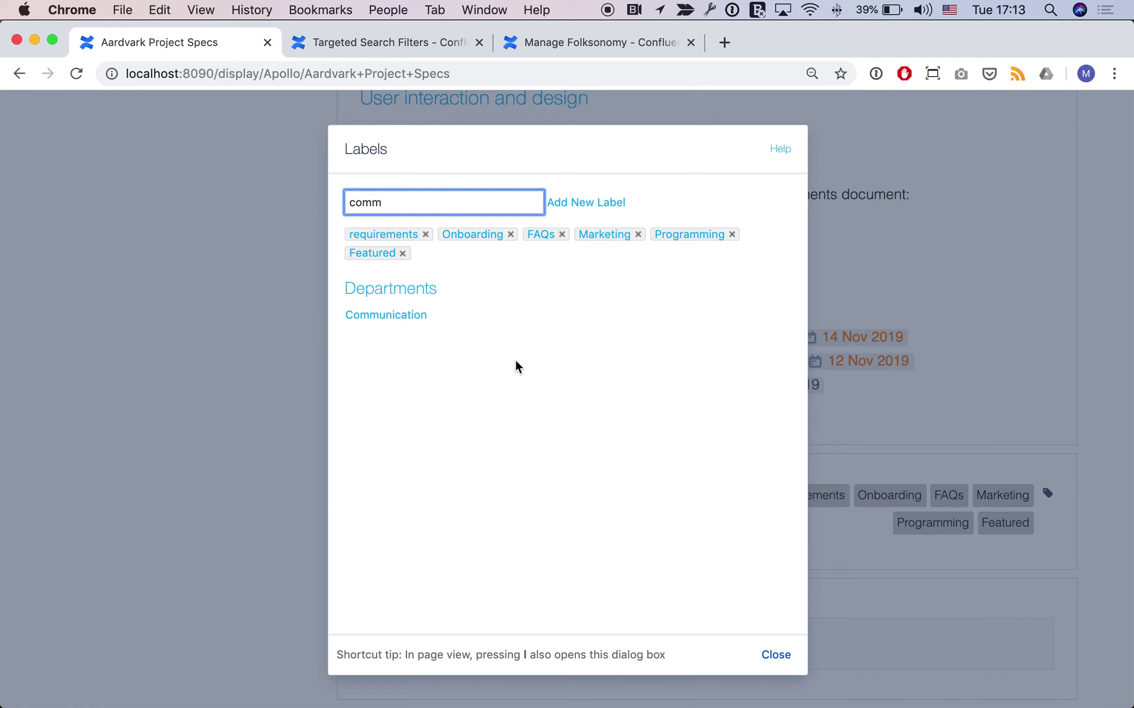
left_click(405, 319)
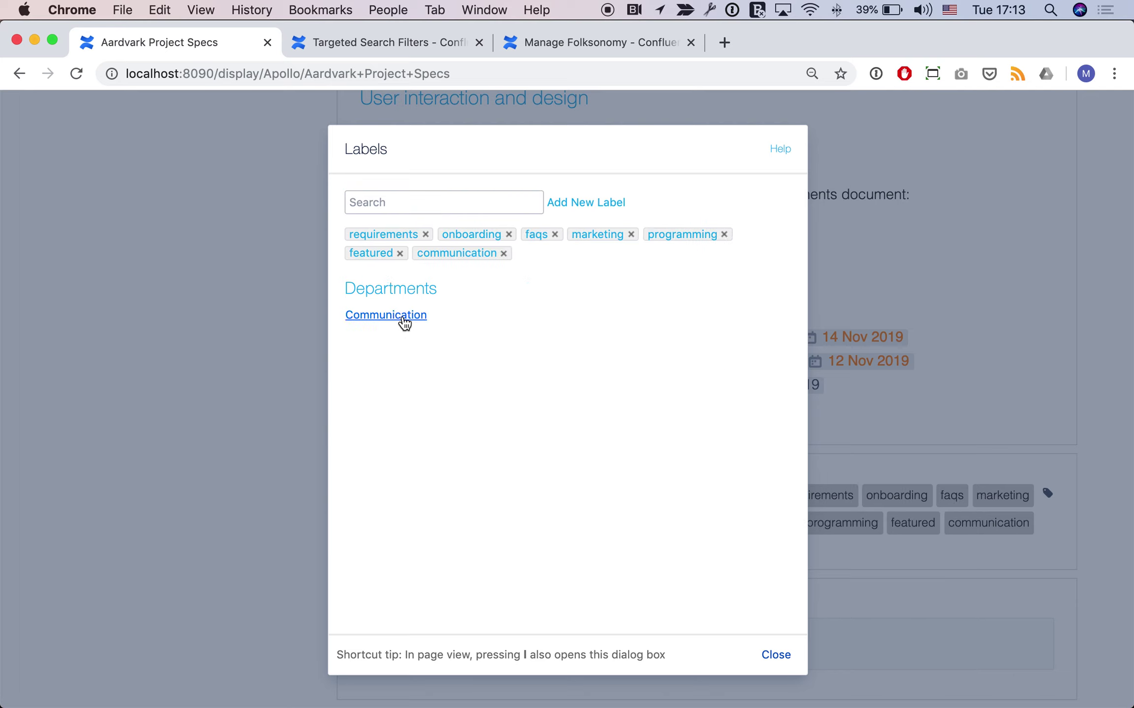
left_click(436, 212)
type("denver")
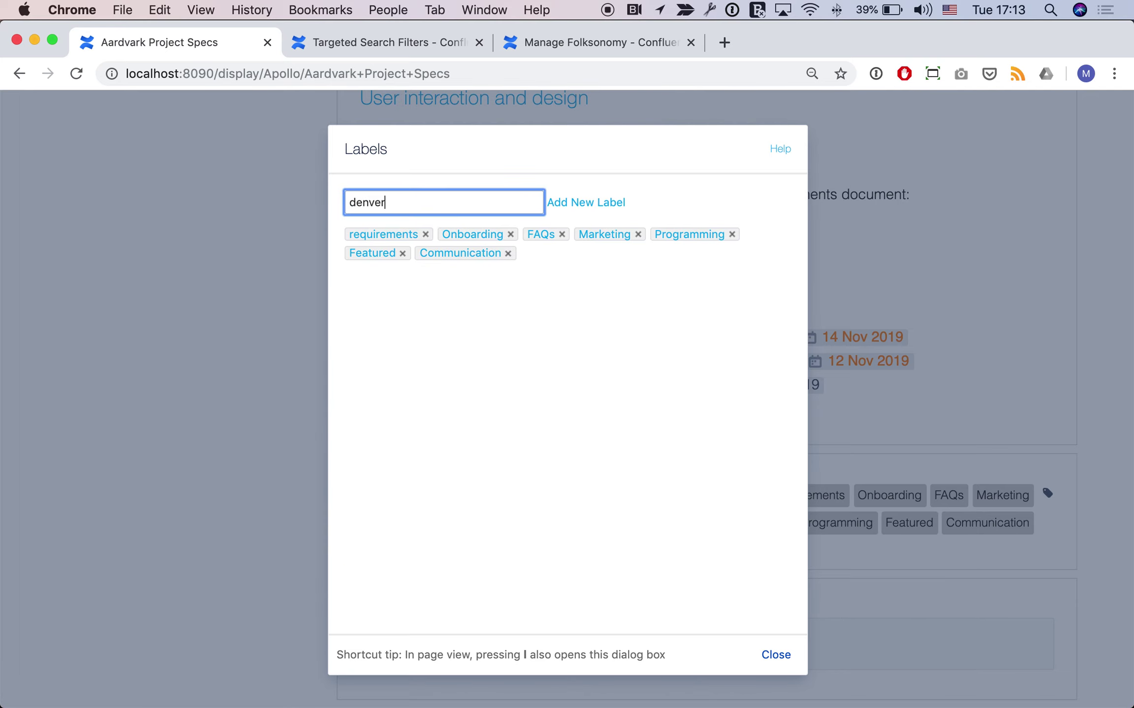
left_click(577, 209)
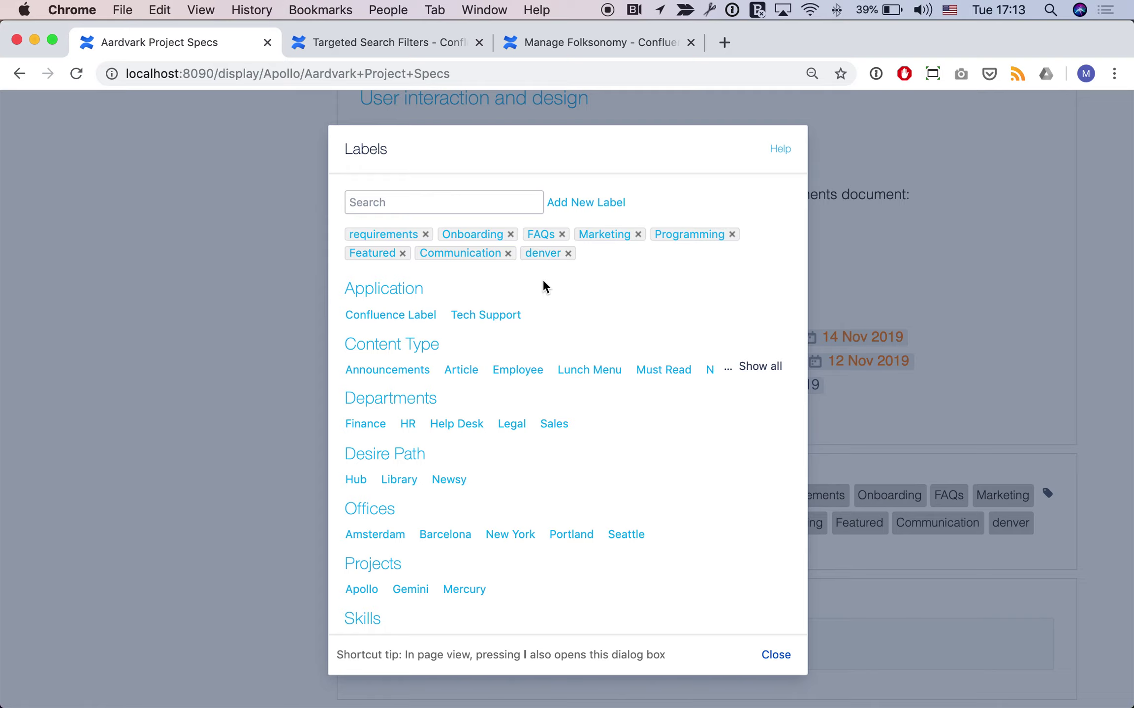
Refresh the Manage Folksonomy list and view the content carrying the "document" label in a separate search page
left_click(543, 44)
key("super+r")
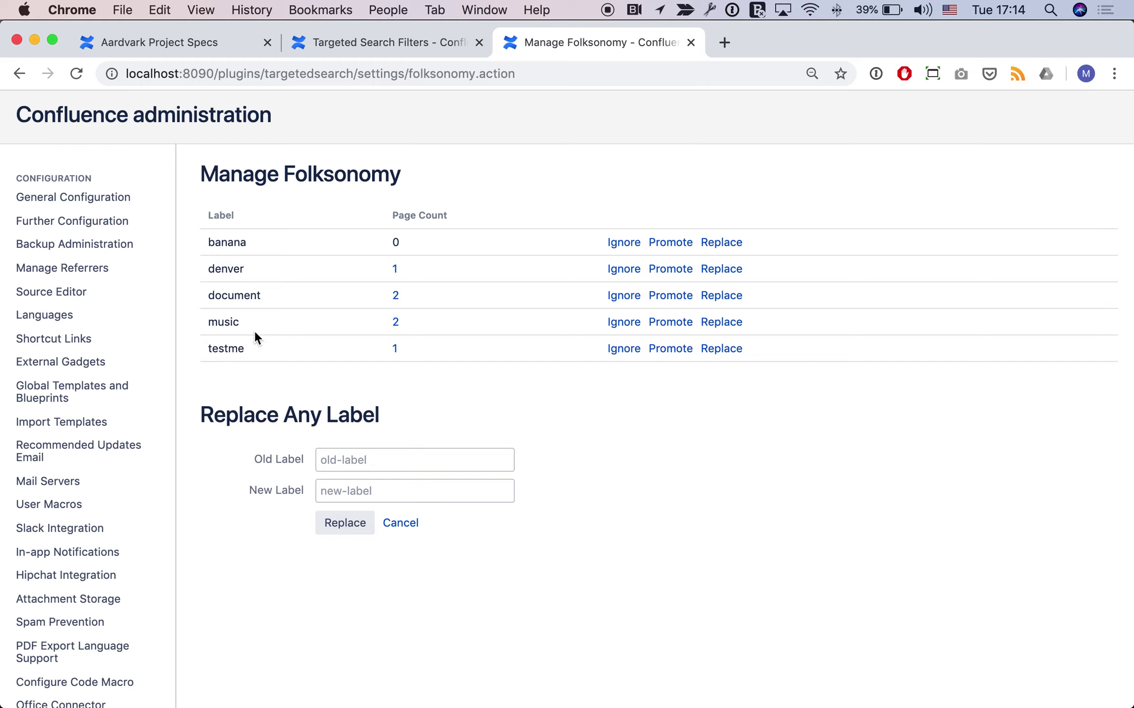
left_click(397, 297, "super")
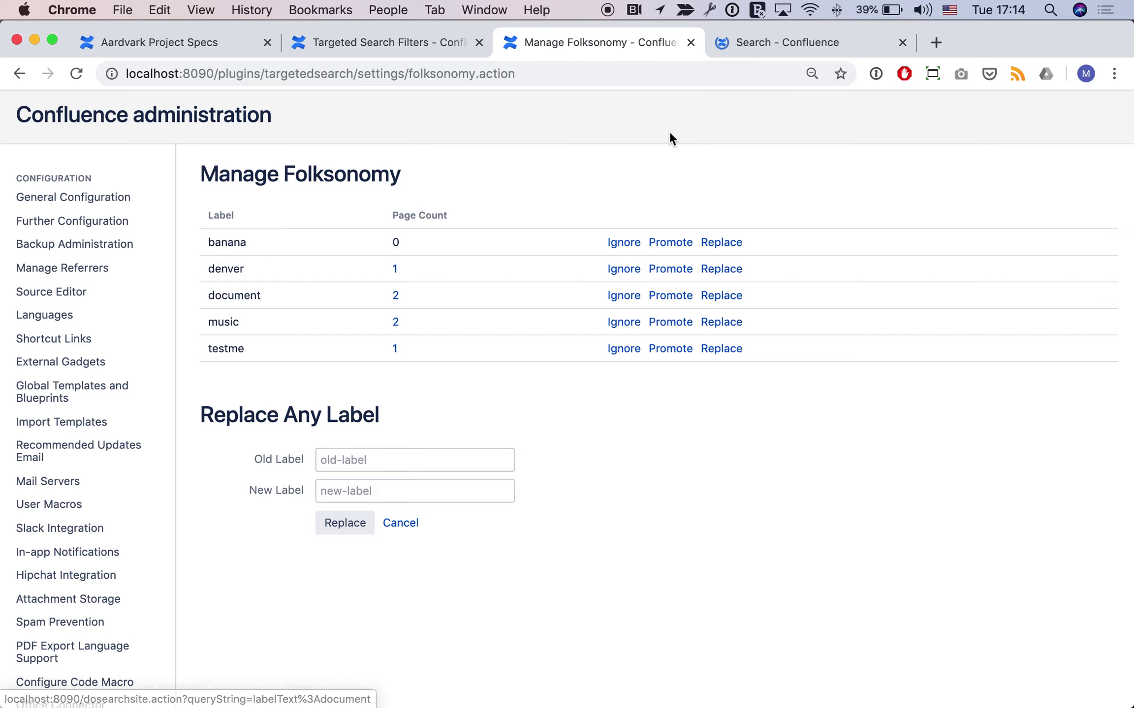
left_click(754, 43)
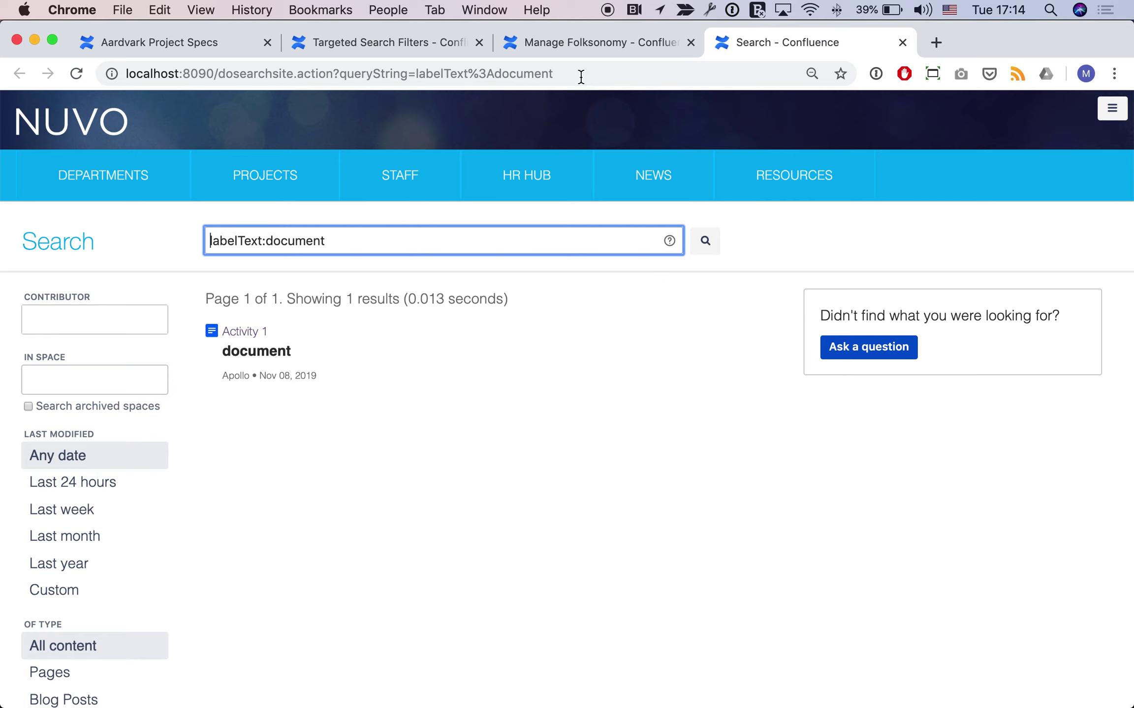
In Manage Folksonomy, replace the label "music" with "library" for all site content, and set the "music" label to ignored
left_click(562, 48)
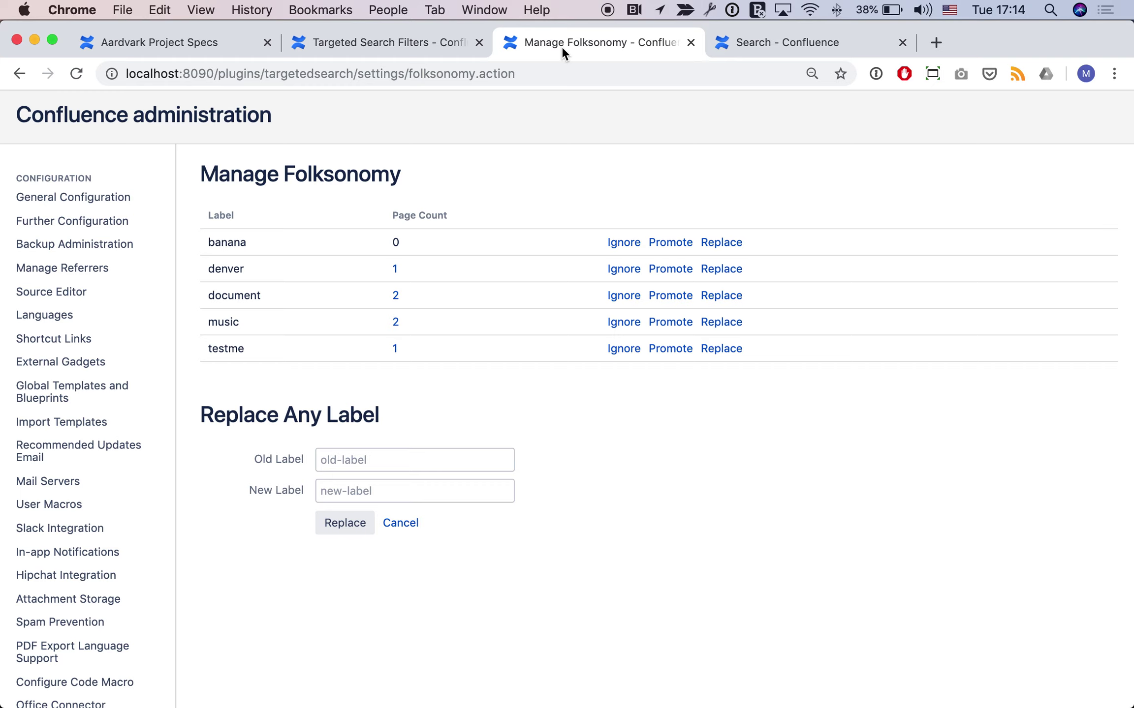
left_click(721, 322)
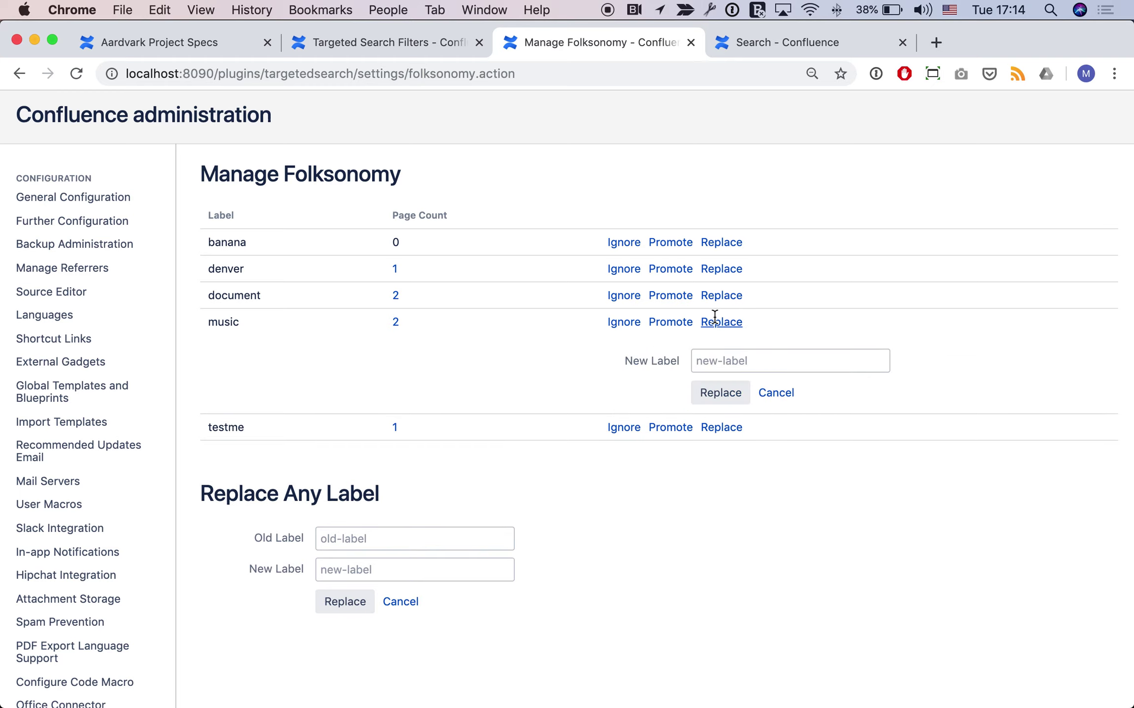
left_click(720, 362)
type("library")
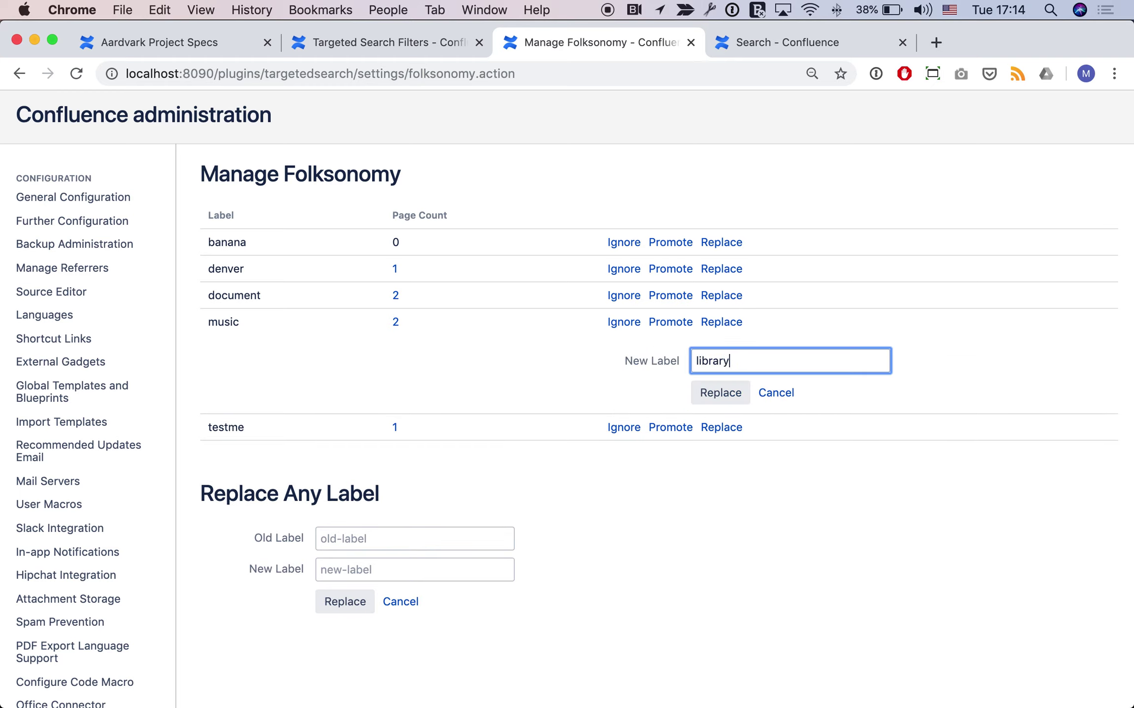
left_click(721, 393)
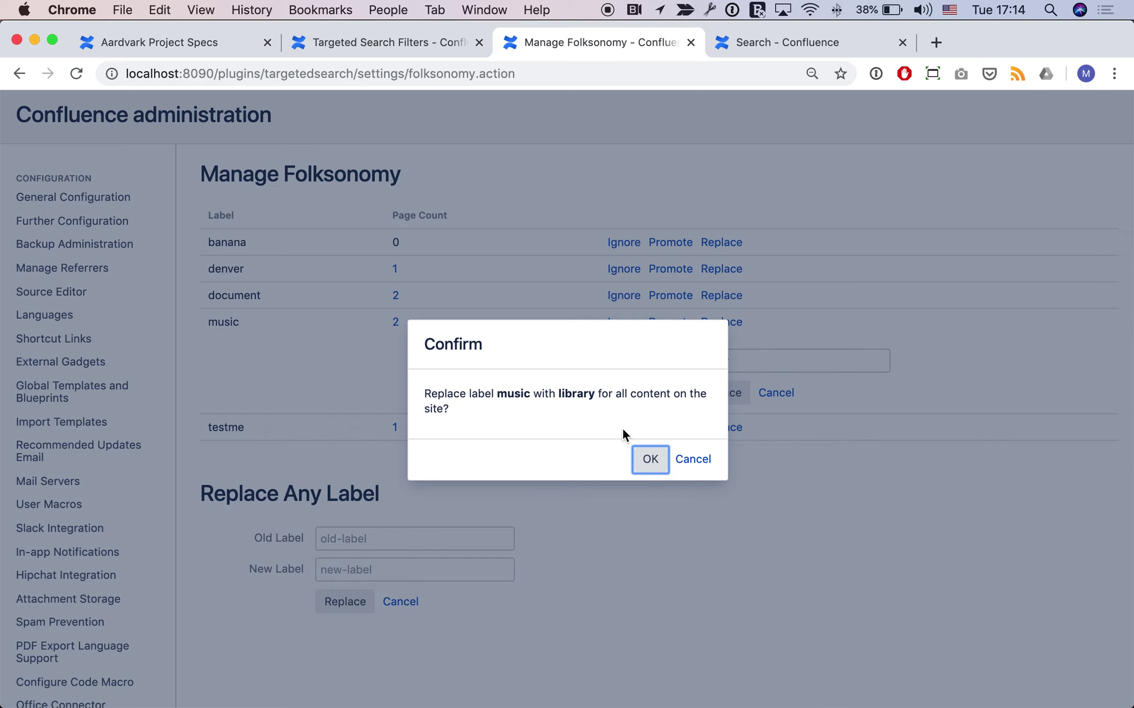
left_click(648, 460)
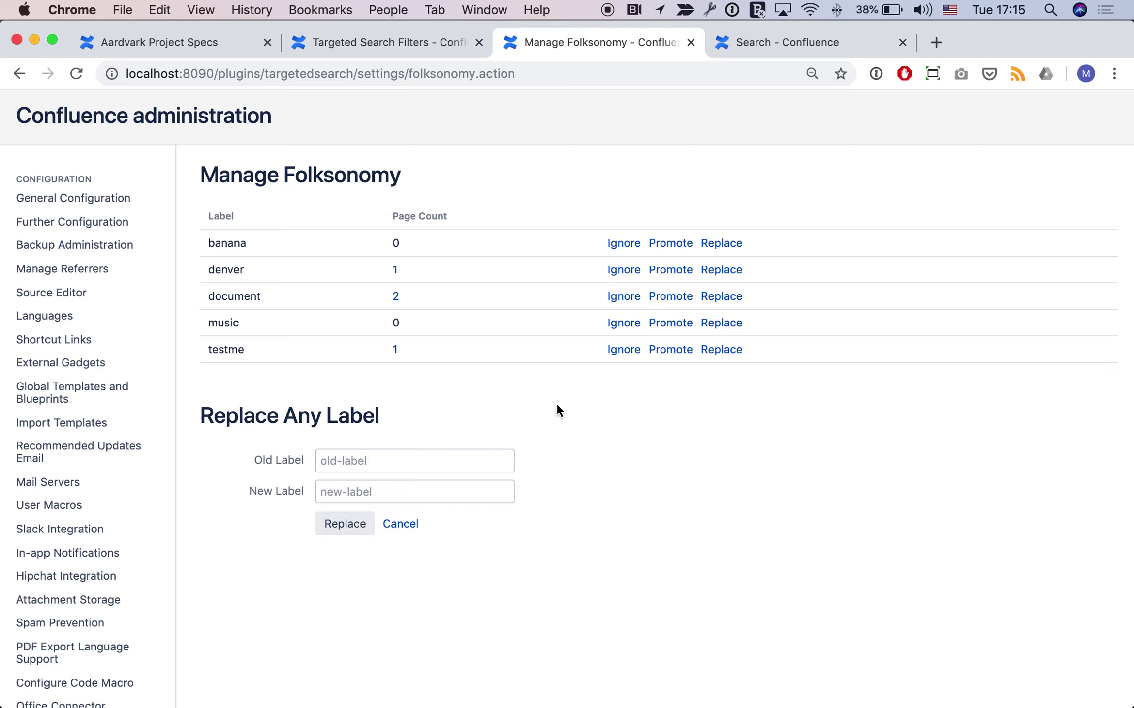
left_click(614, 327)
left_click(649, 460)
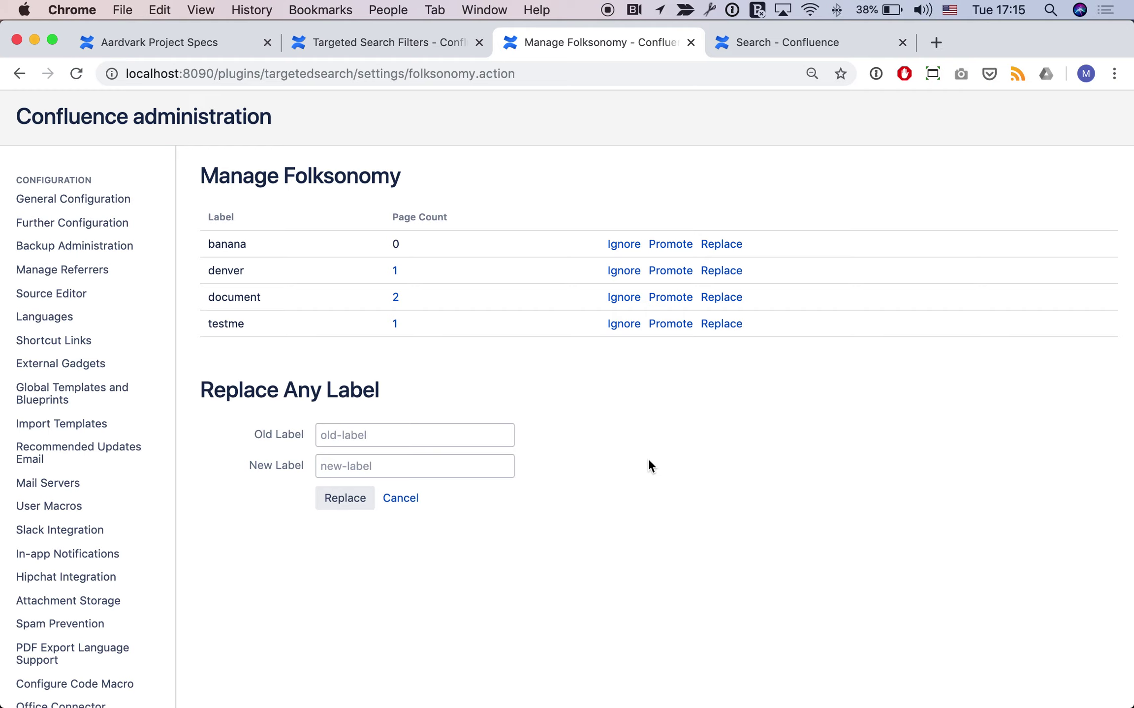
Promote the "denver" label to the Offices filter group with the filter name Denver
left_click(659, 273)
left_click(702, 304)
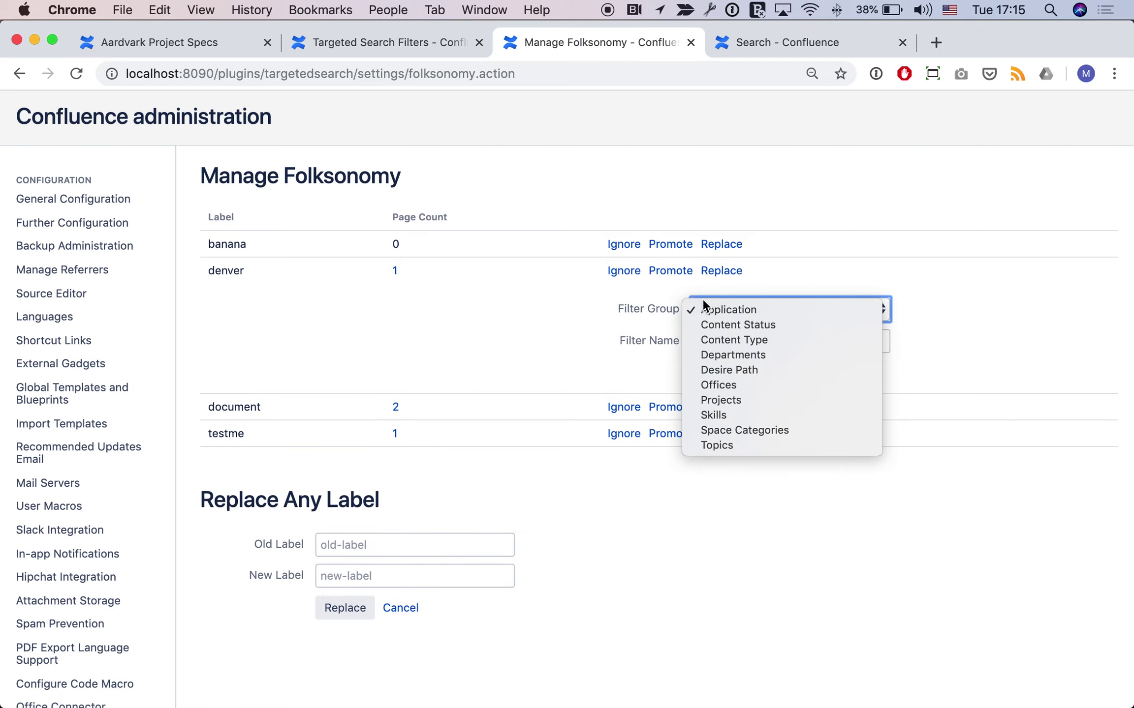
left_click(712, 384)
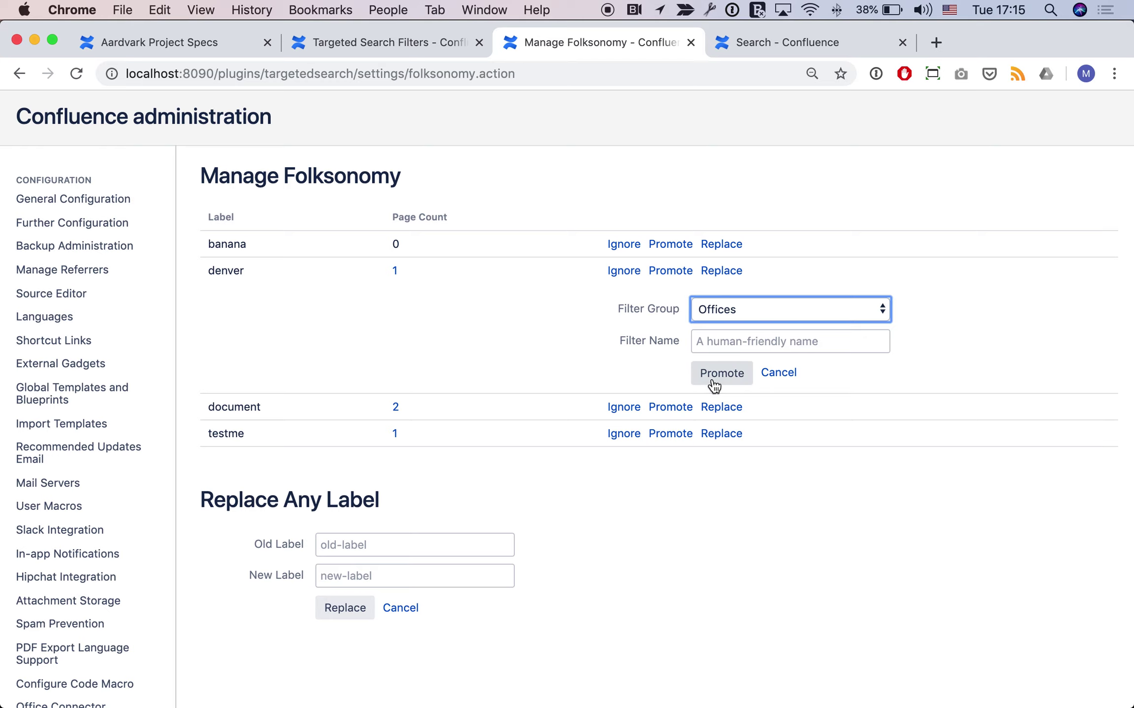
left_click(718, 340)
type("Denver")
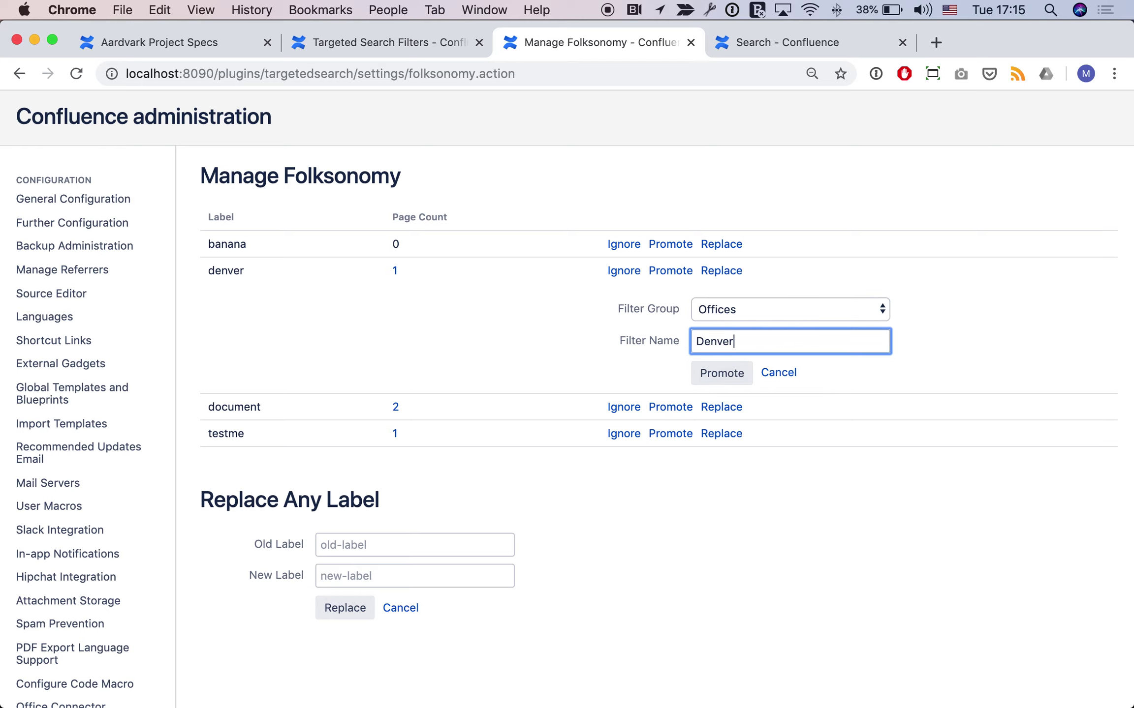
left_click(716, 379)
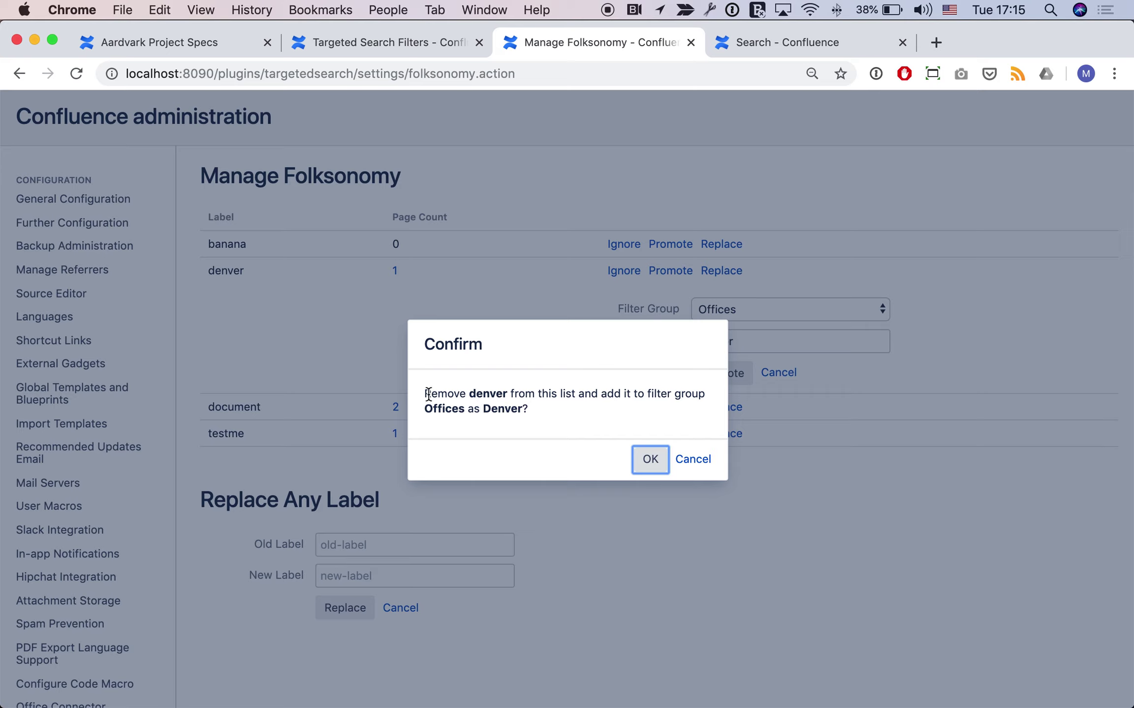
left_click(645, 463)
left_click(643, 458)
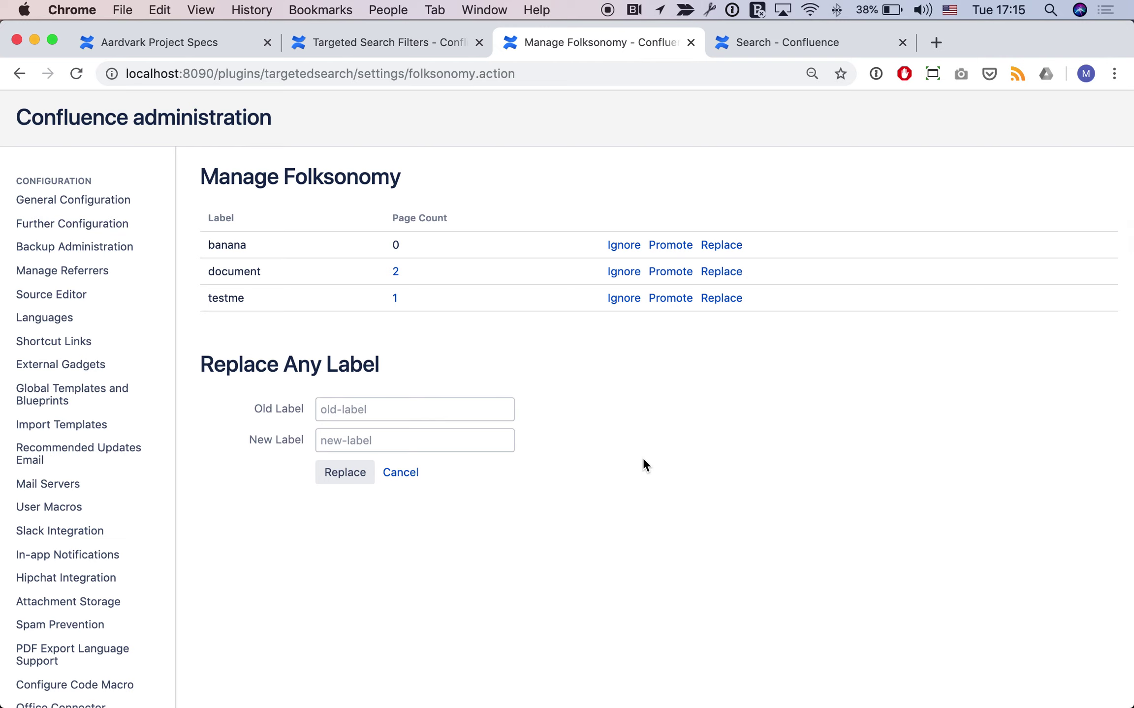
Return to the Aardvark Project Specs page, close its label editor and reload the page
left_click(179, 42)
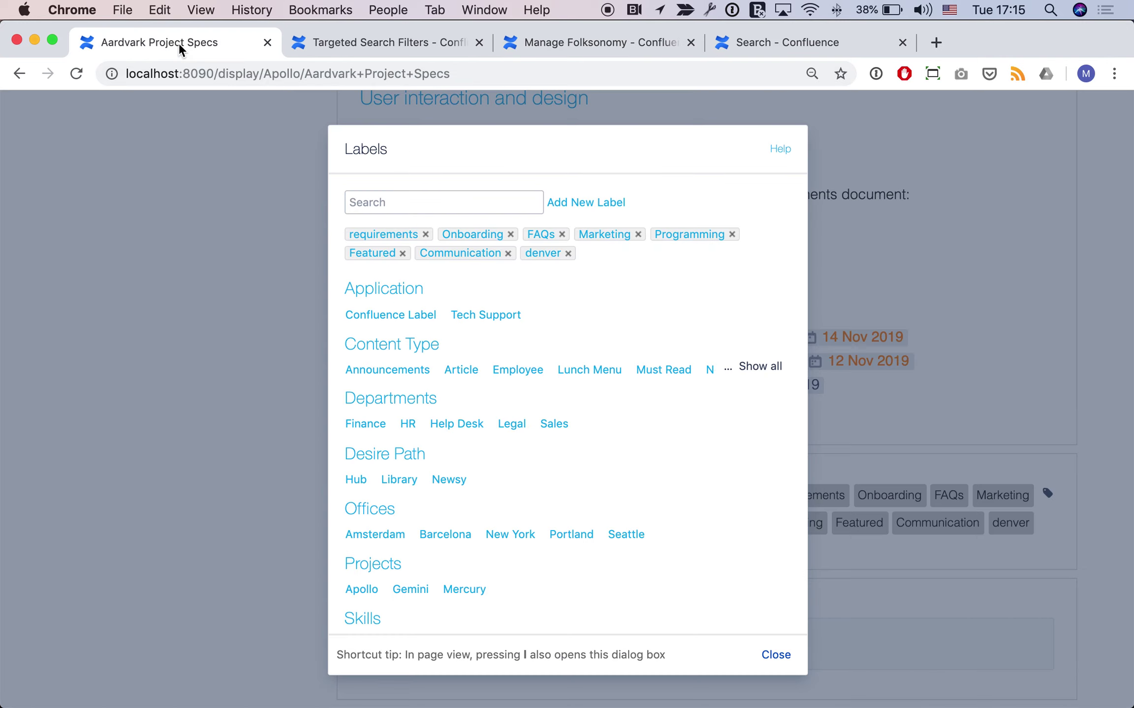
left_click(768, 652)
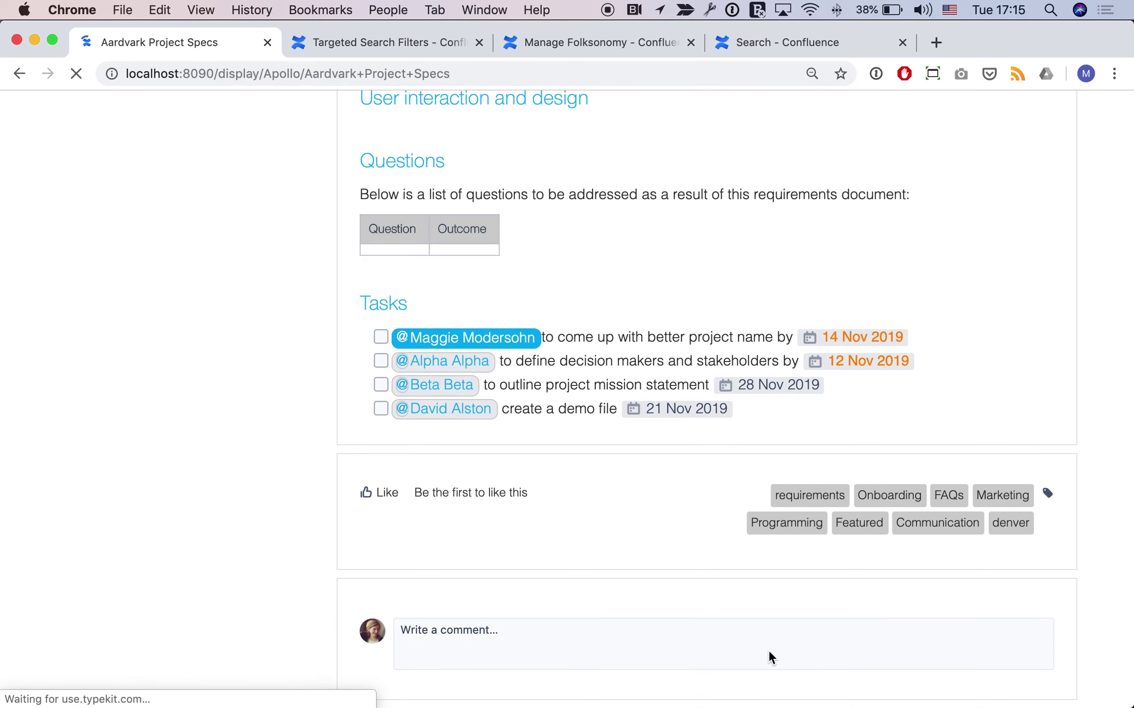